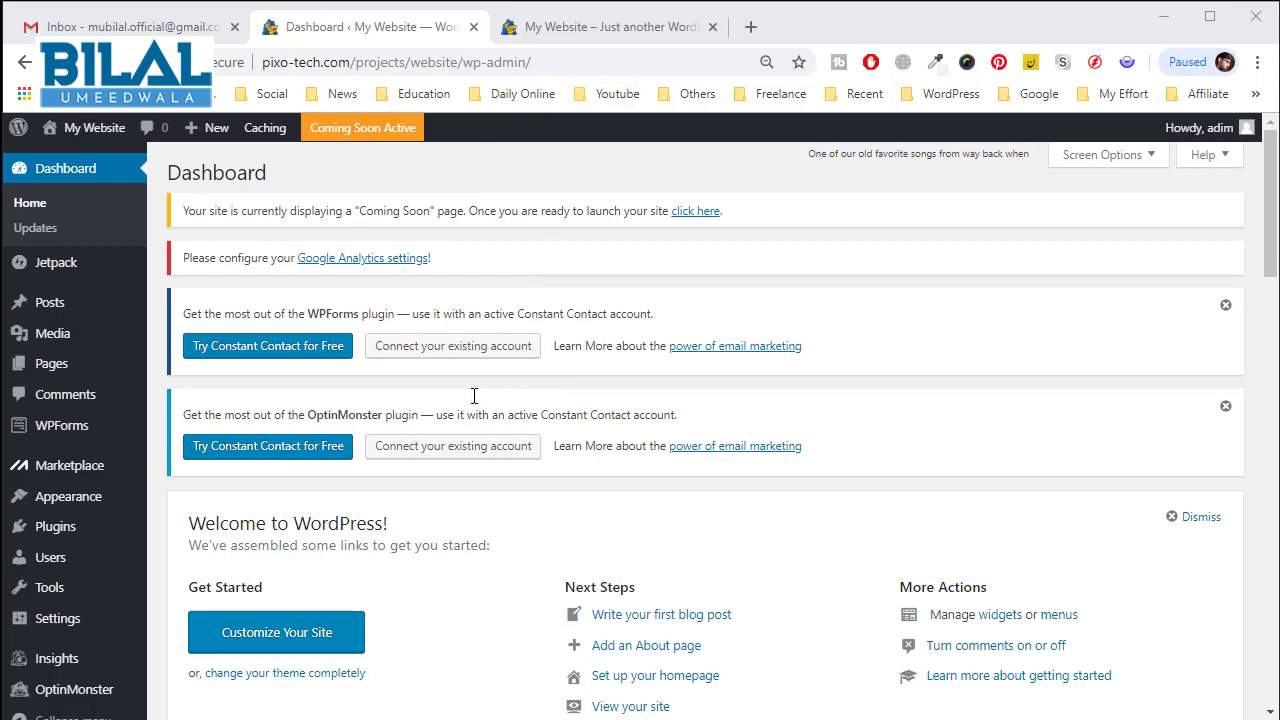
Look over the admin dashboard, then examine the live site's home page down to its footer widgets
{"action": "scroll", "coordinate": [183, 411], "scroll_direction": "down", "scroll_amount": 4}
{"action": "scroll", "coordinate": [400, 300], "scroll_direction": "up", "scroll_amount": 4}
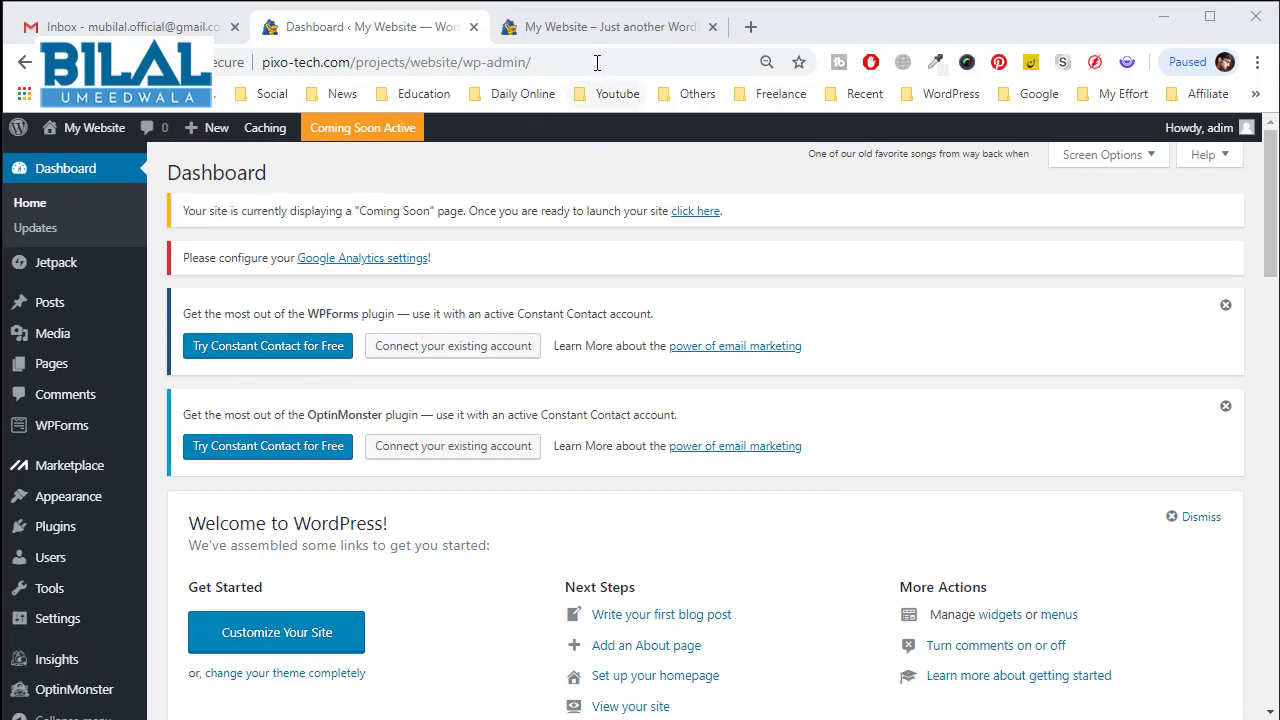
{"action": "left_click", "coordinate": [590, 30]}
{"action": "scroll", "coordinate": [546, 374], "scroll_direction": "down", "scroll_amount": 5}
{"action": "scroll", "coordinate": [691, 451], "scroll_direction": "up", "scroll_amount": 5}
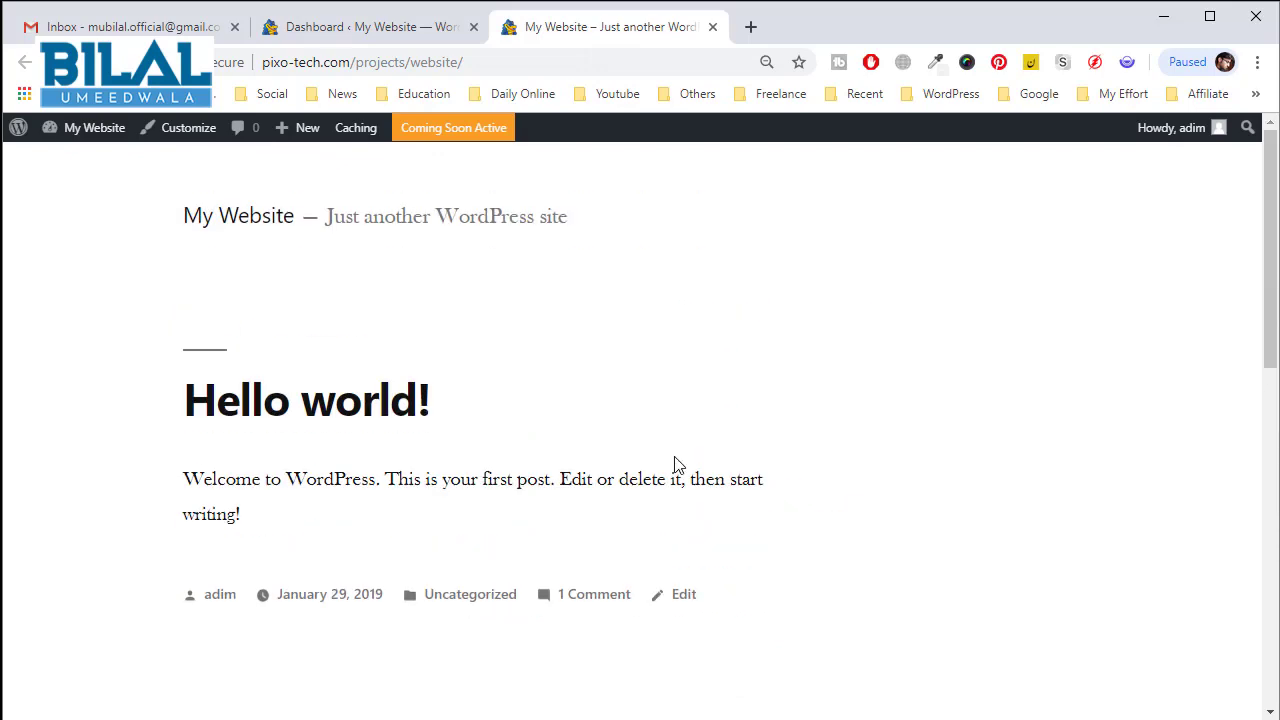
{"action": "scroll", "coordinate": [677, 463], "scroll_direction": "down", "scroll_amount": 5}
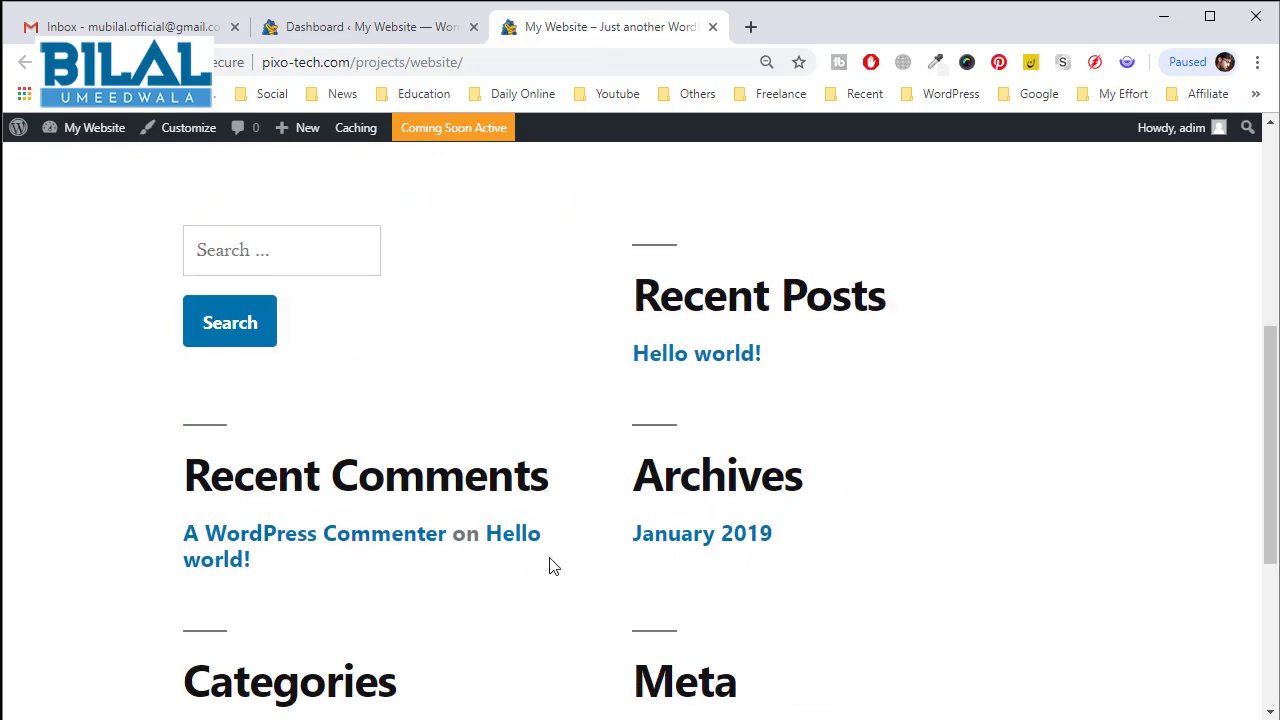
From the dashboard, open the posts list in a new tab and bring up the editor for a new post
{"action": "left_click", "coordinate": [394, 34]}
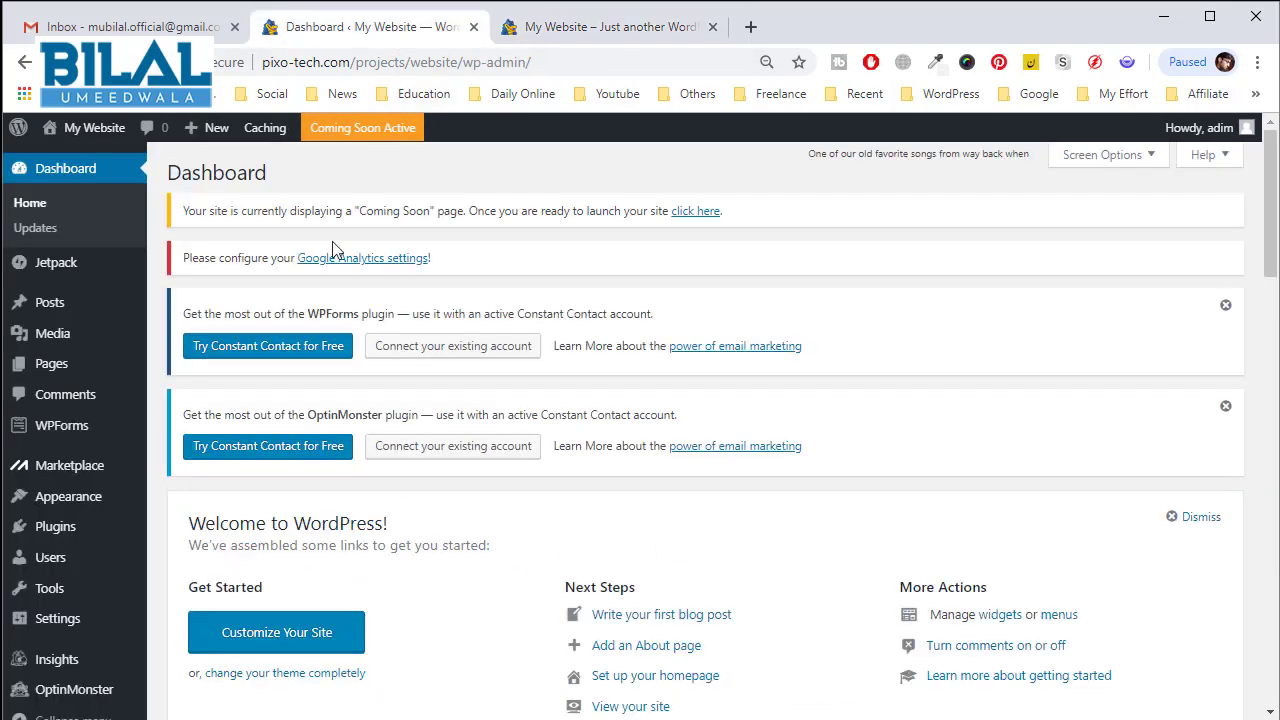
{"action": "right_click", "coordinate": [50, 312]}
{"action": "left_click", "coordinate": [76, 315]}
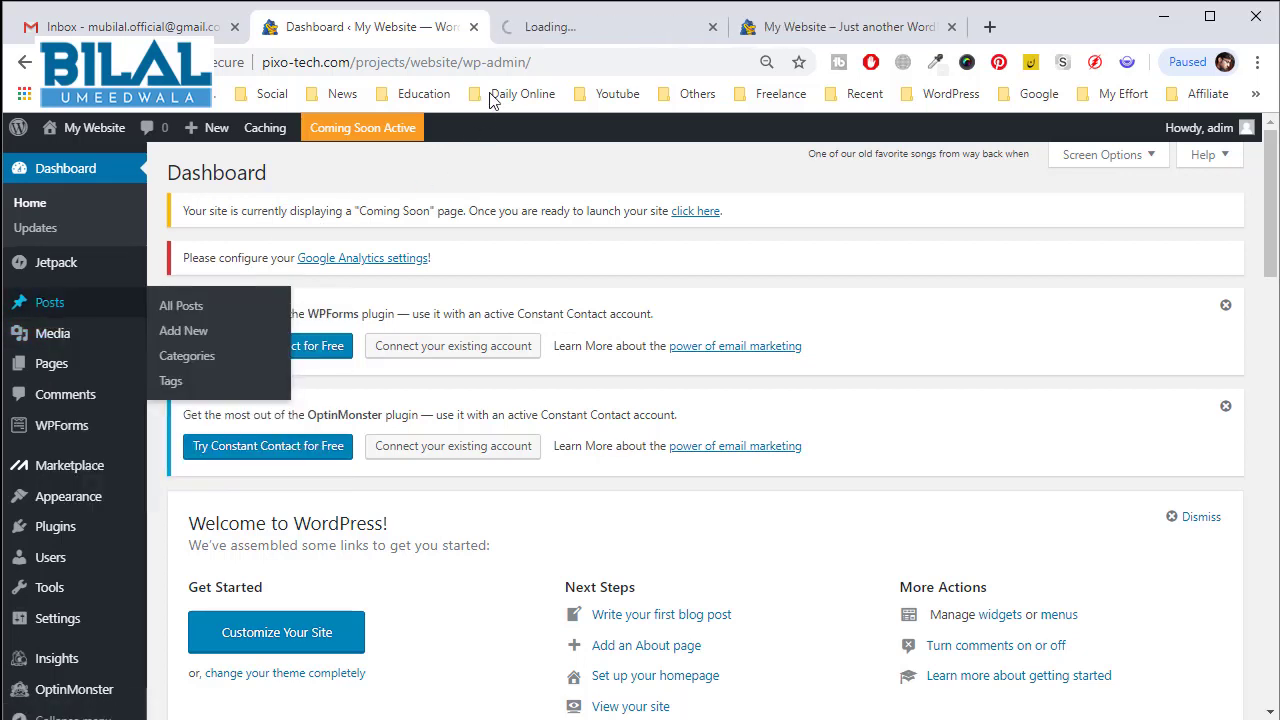
{"action": "left_click", "coordinate": [524, 36]}
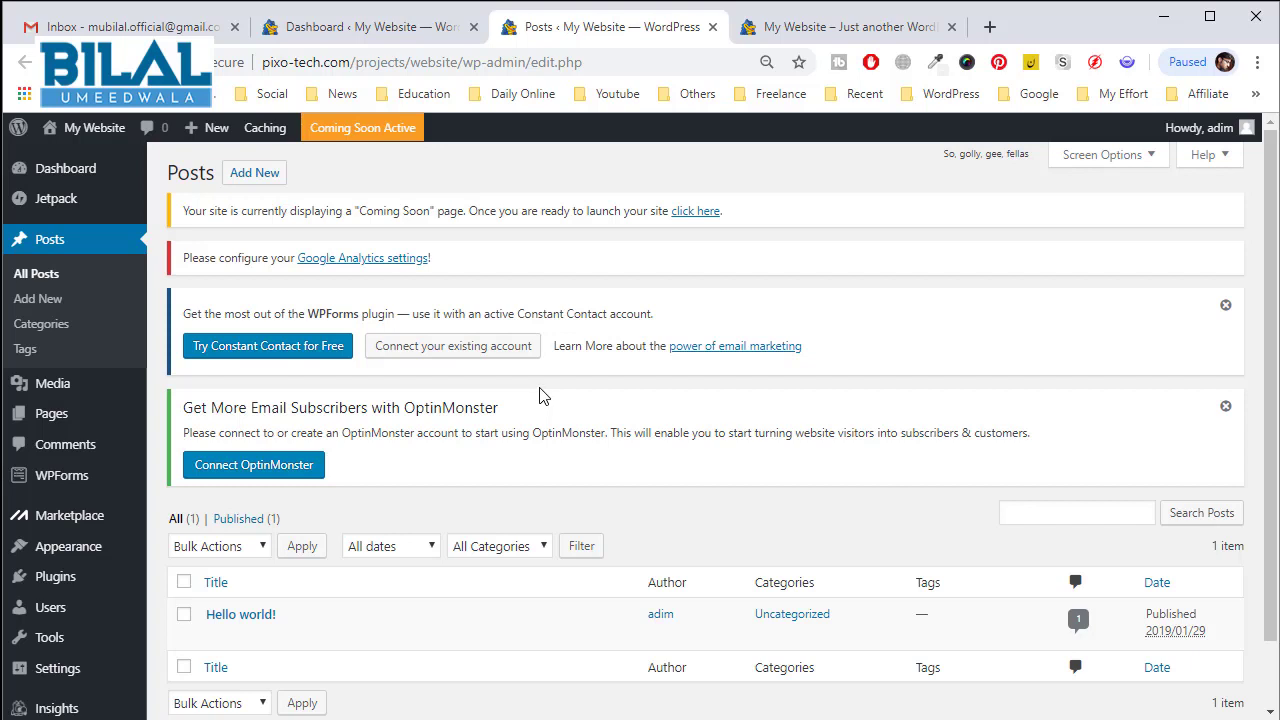
{"action": "right_click", "coordinate": [539, 395]}
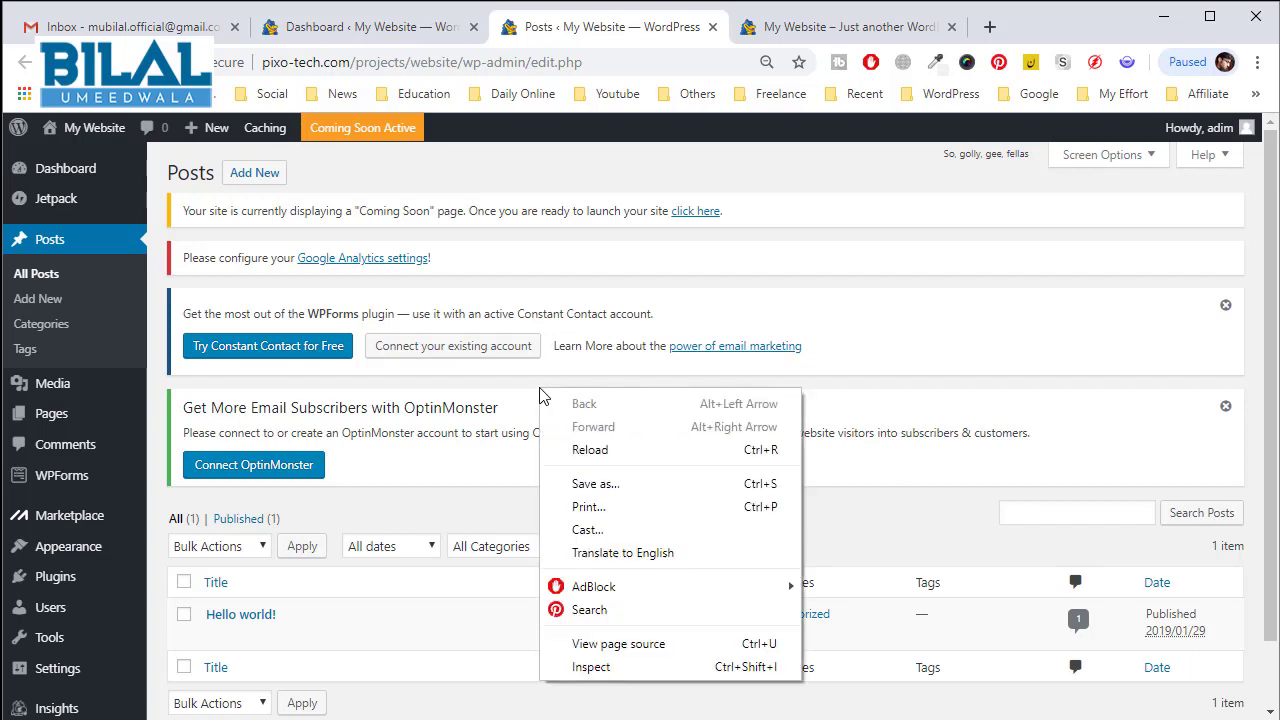
{"action": "left_click", "coordinate": [578, 380]}
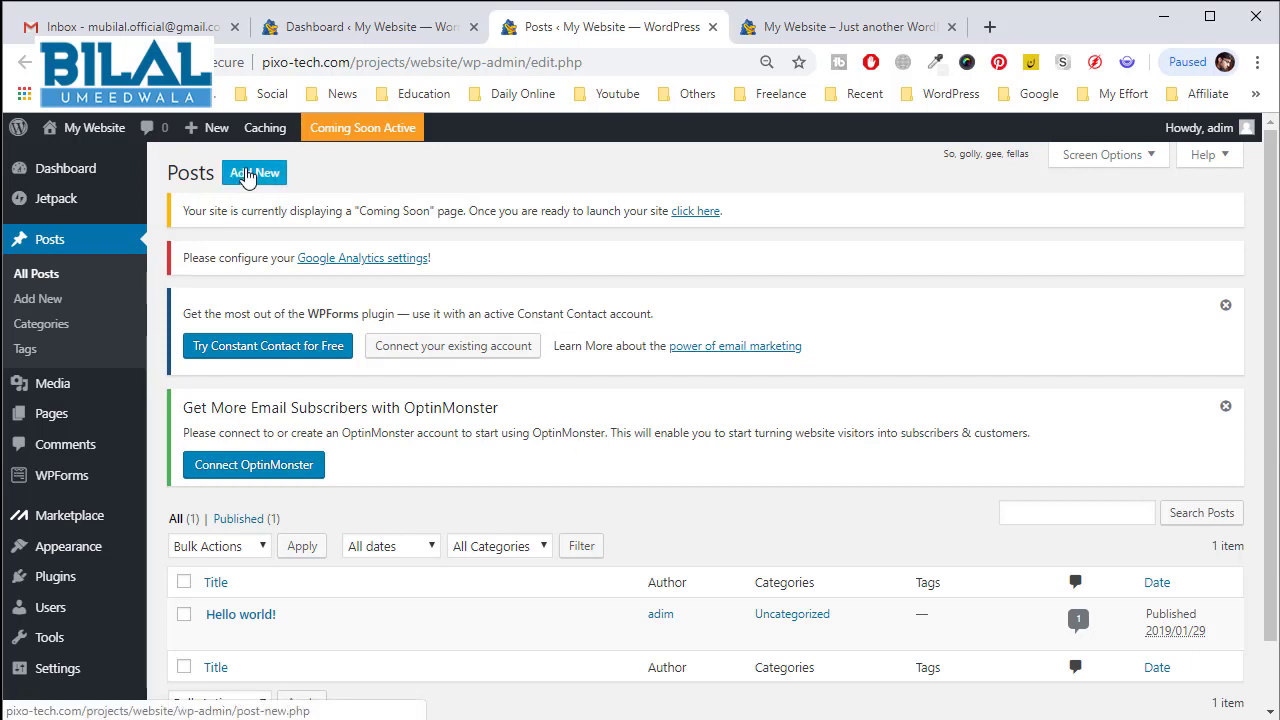
{"action": "left_click", "coordinate": [247, 177]}
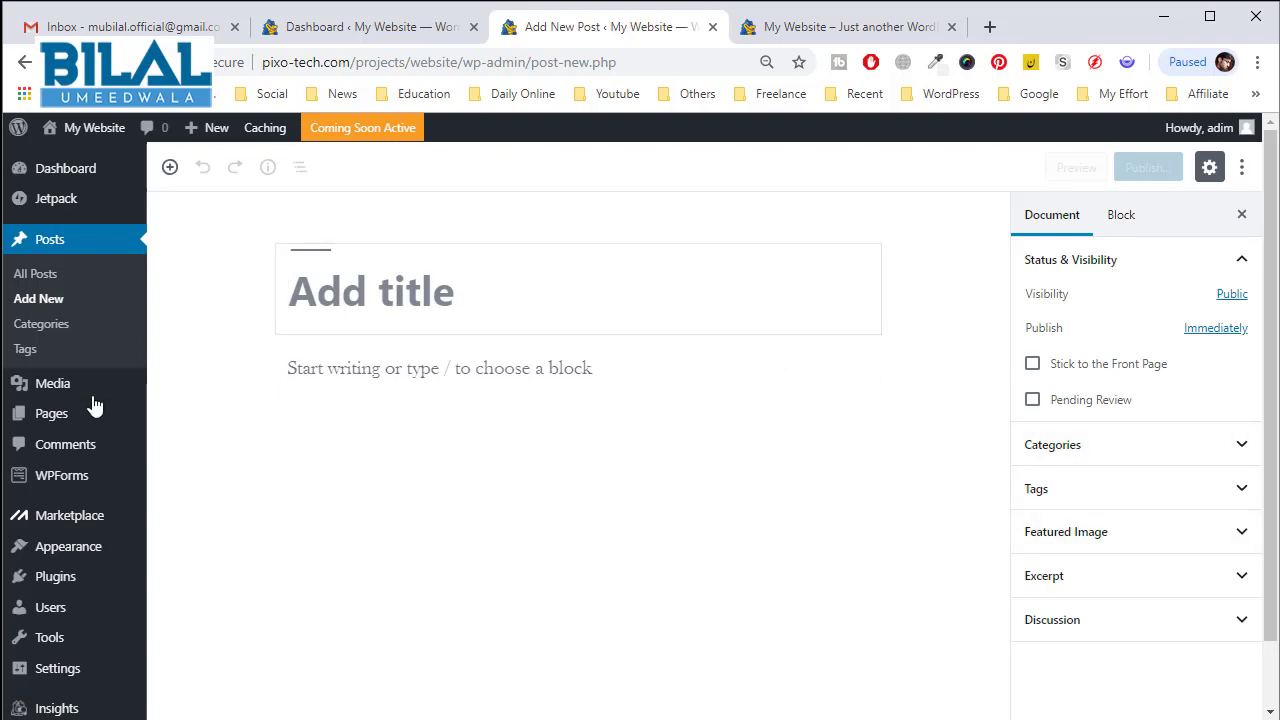
Open the Media Library and inspect its media type and date filter options
{"action": "left_click", "coordinate": [47, 374]}
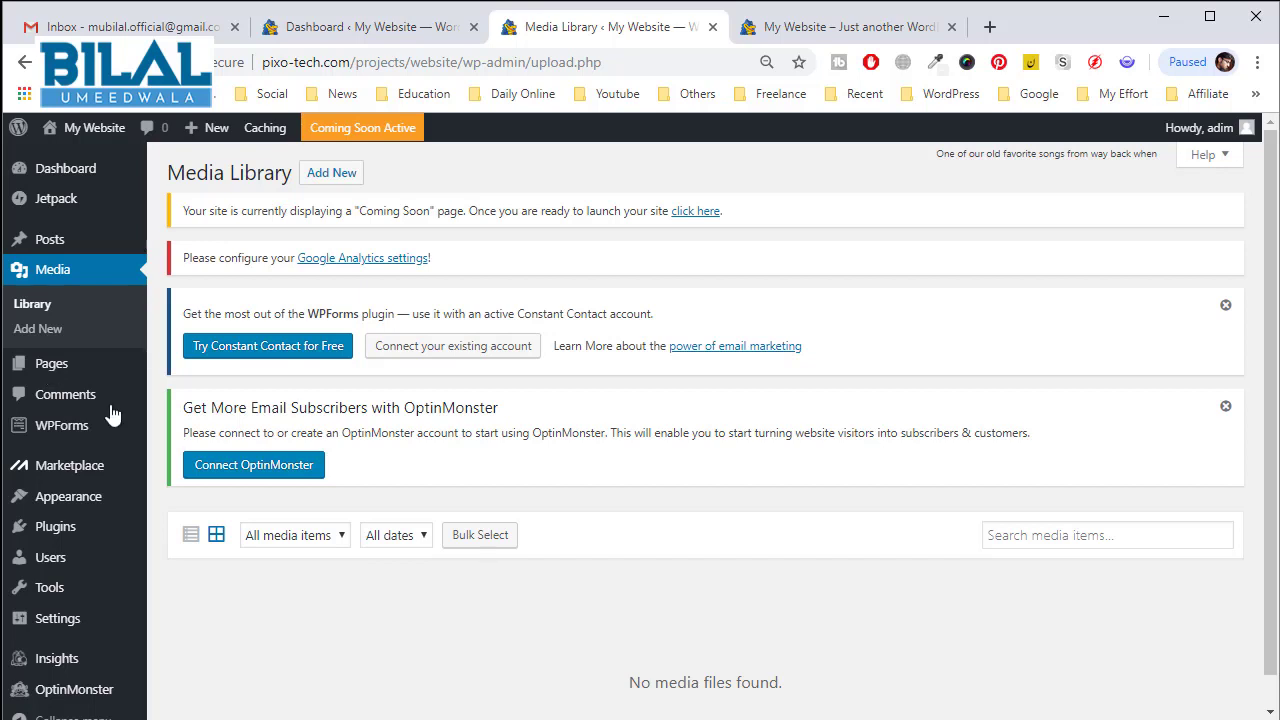
{"action": "scroll", "coordinate": [365, 588], "scroll_direction": "down", "scroll_amount": 1}
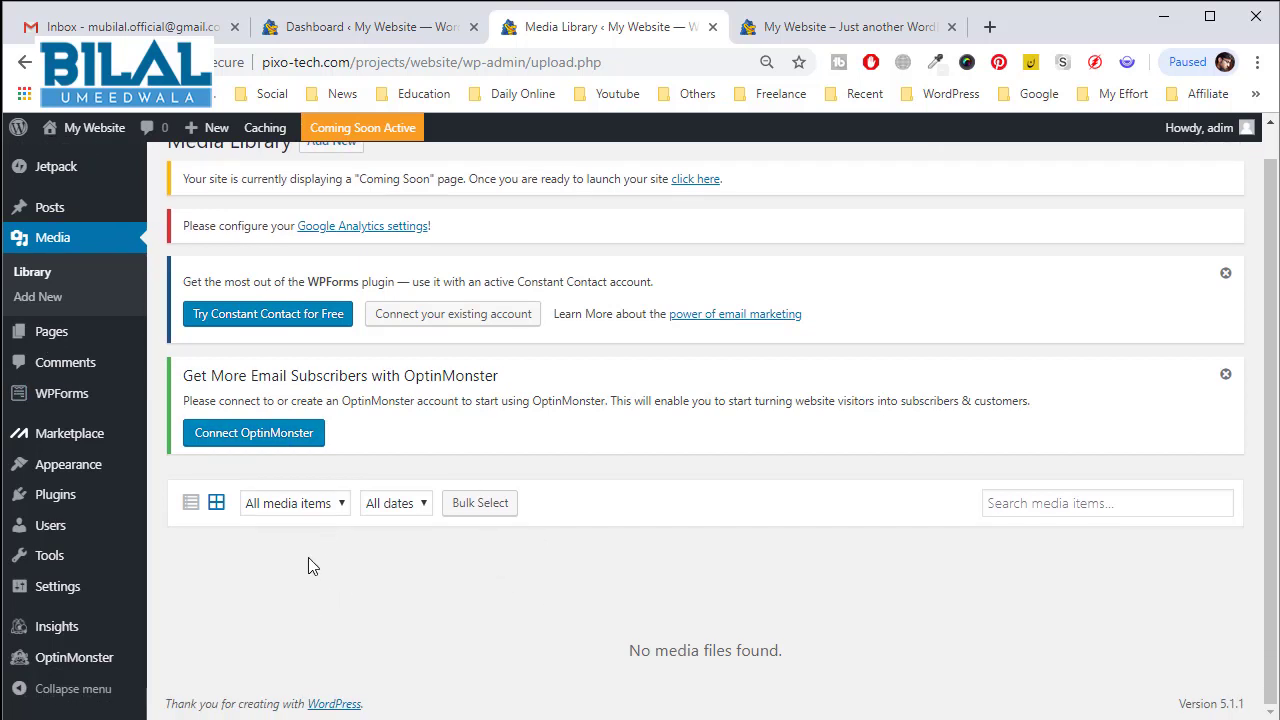
{"action": "left_click", "coordinate": [314, 511]}
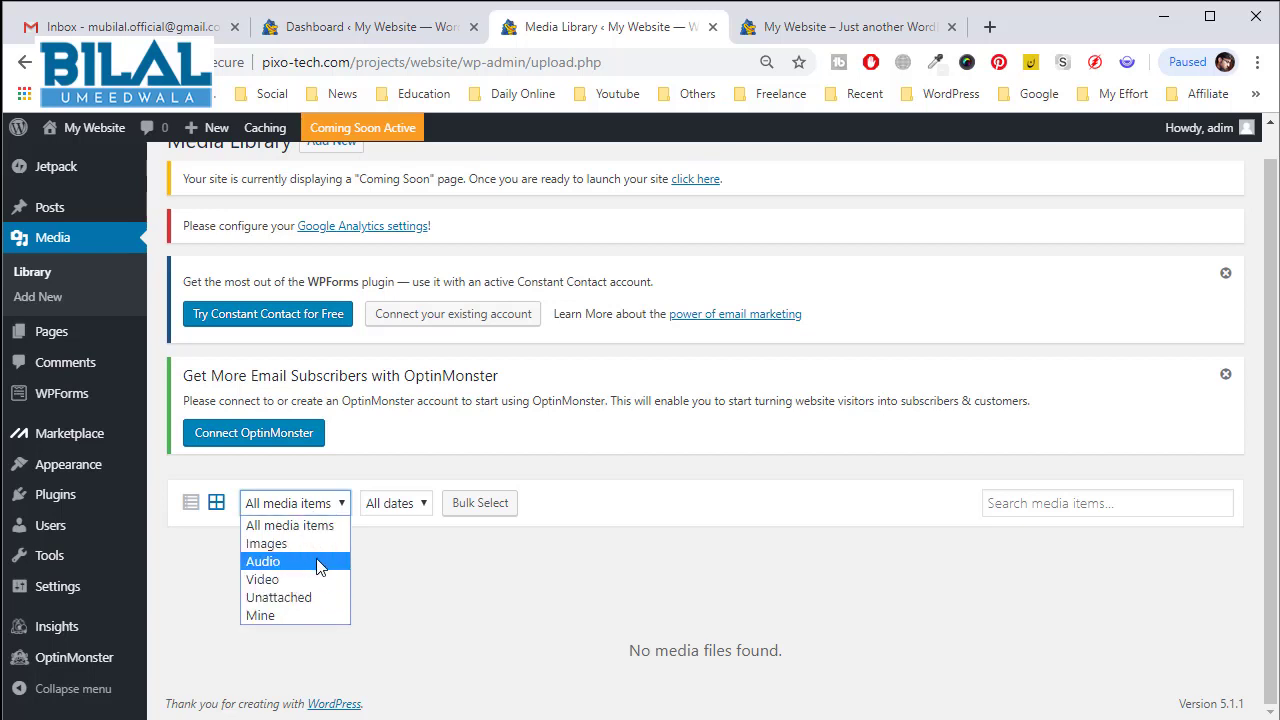
{"action": "left_click", "coordinate": [373, 509]}
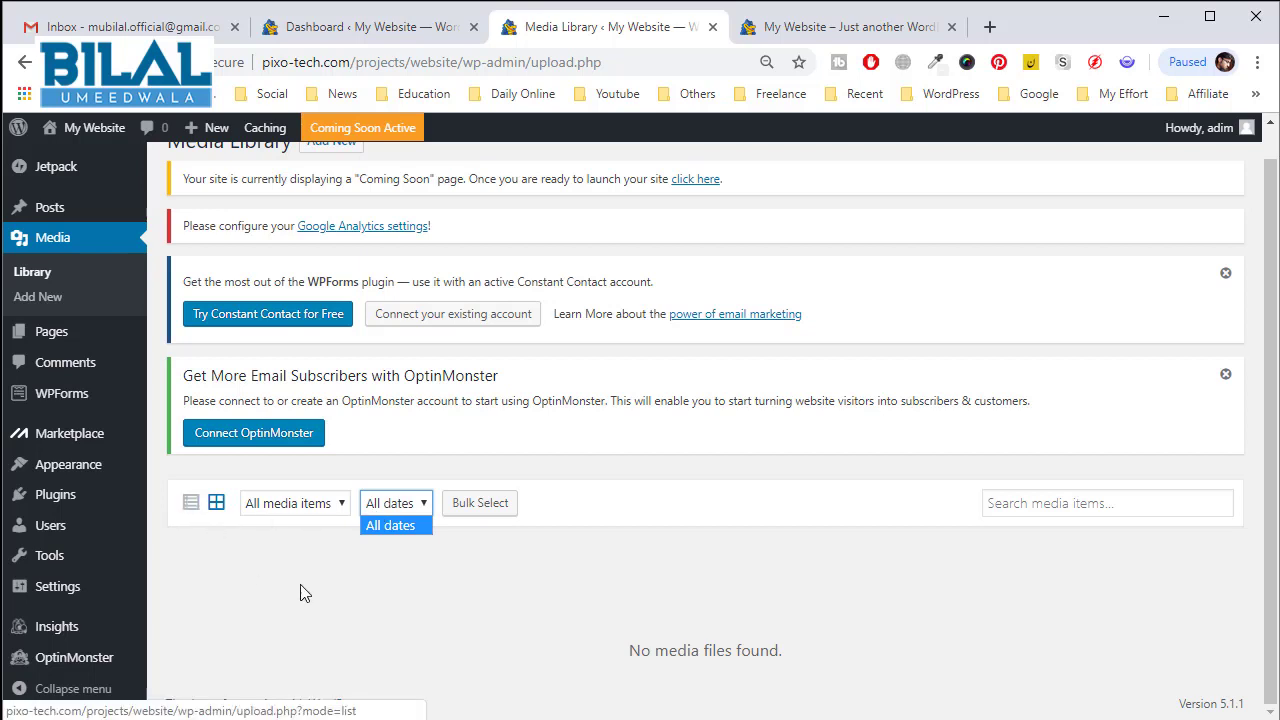
{"action": "left_click", "coordinate": [191, 506]}
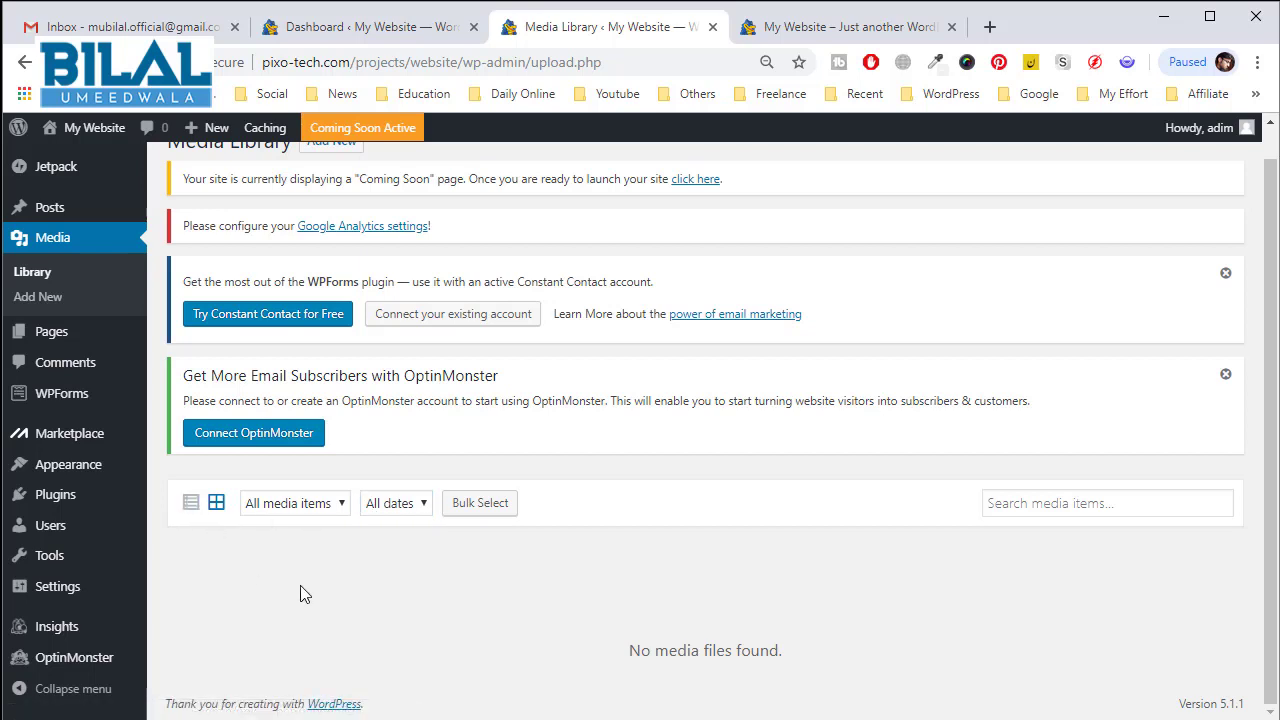
View the list of all pages and check which subsections the other admin sections offer
{"action": "left_click", "coordinate": [66, 349]}
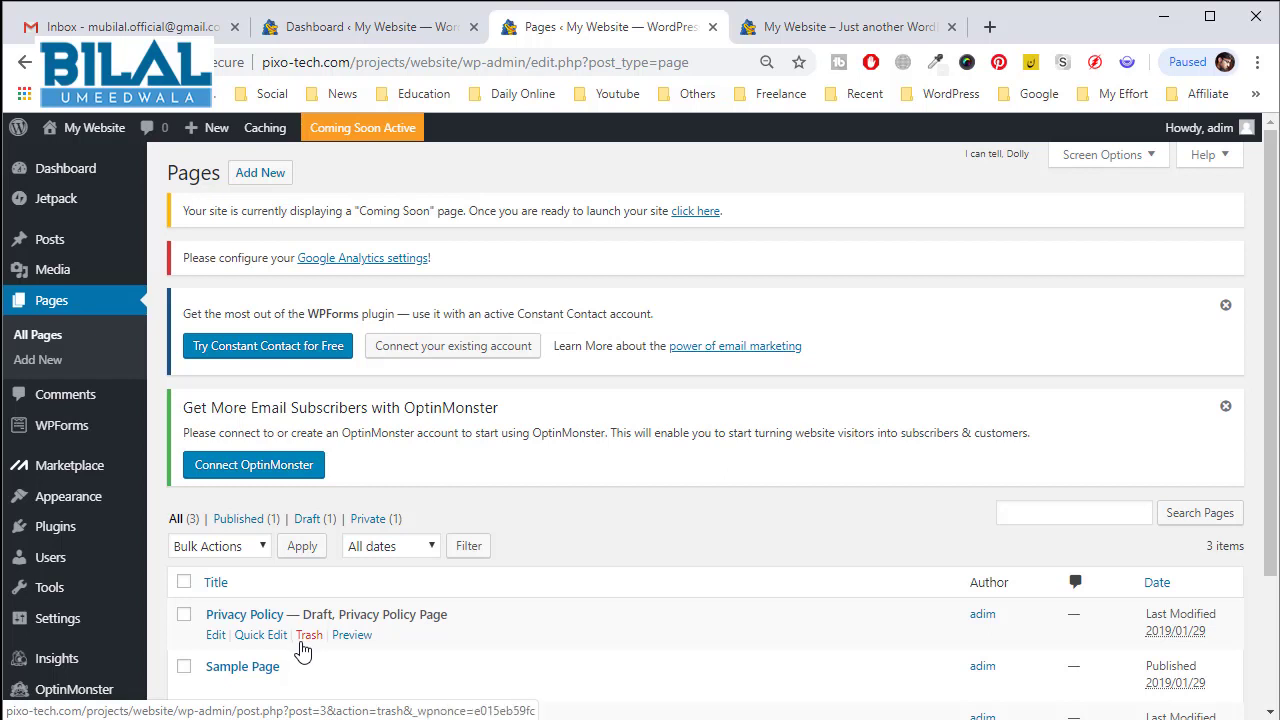
{"action": "mouse_move", "coordinate": [262, 128]}
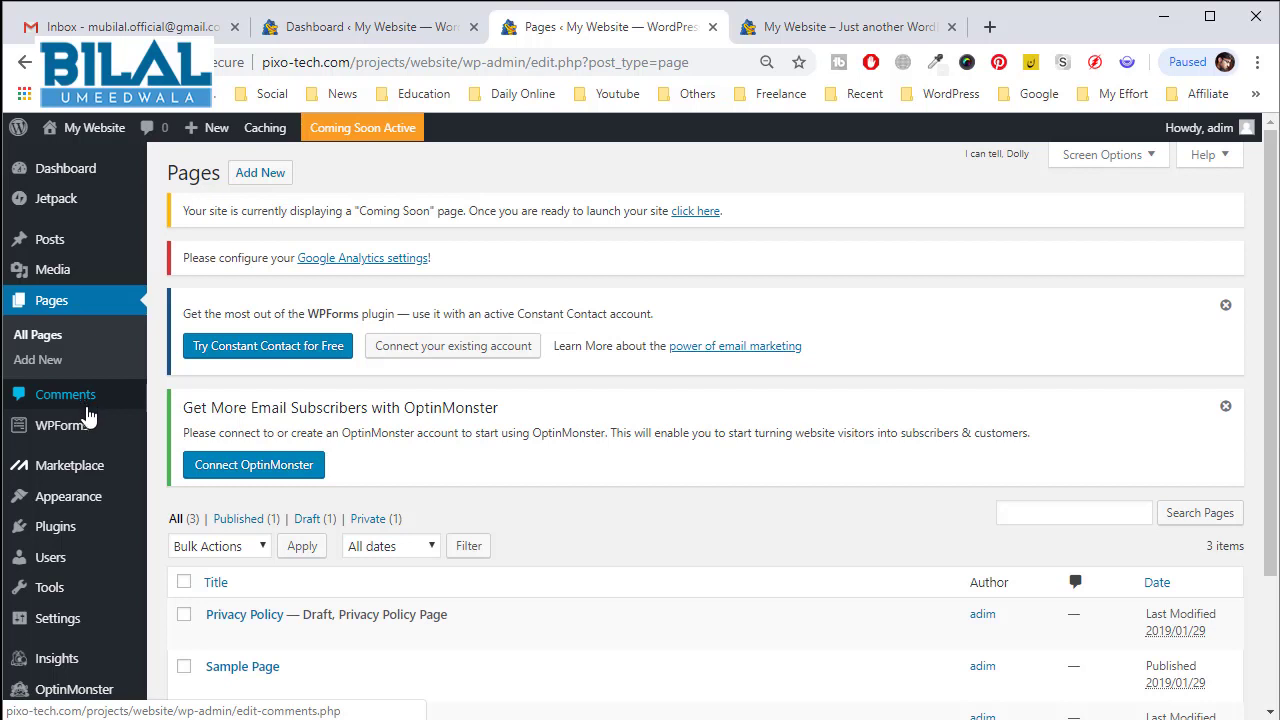
{"action": "mouse_move", "coordinate": [76, 422]}
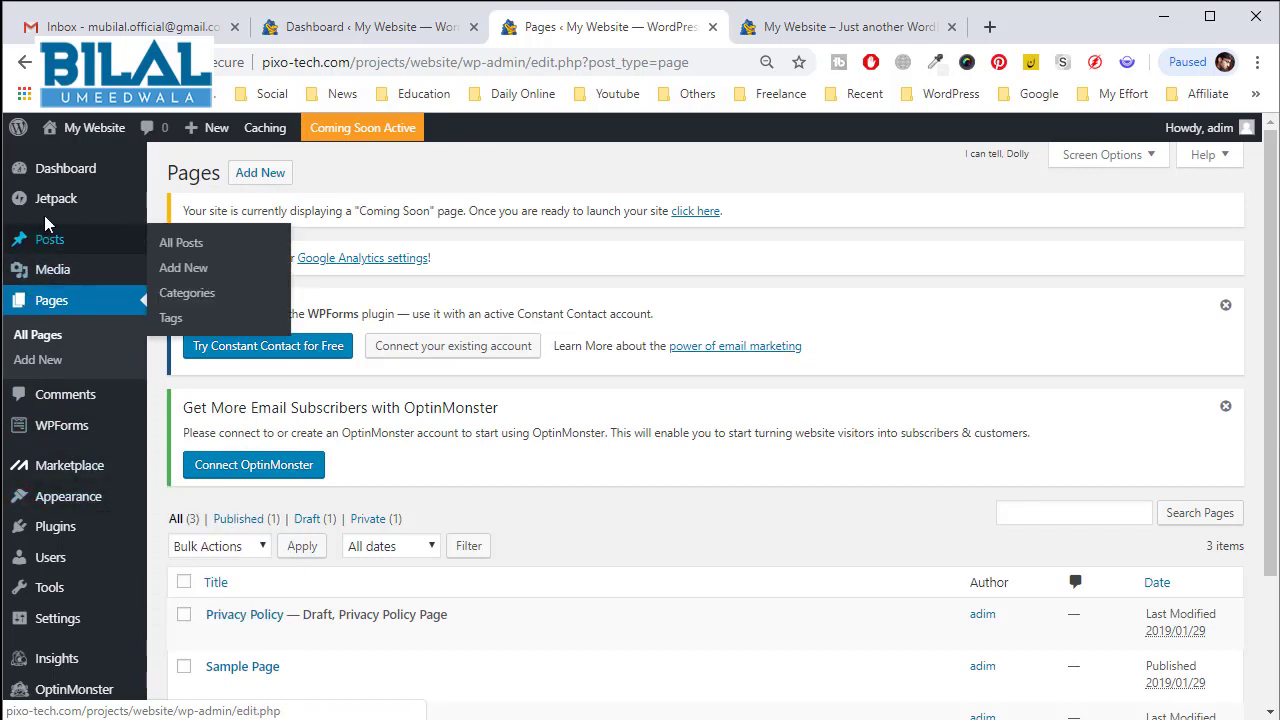
{"action": "mouse_move", "coordinate": [95, 527]}
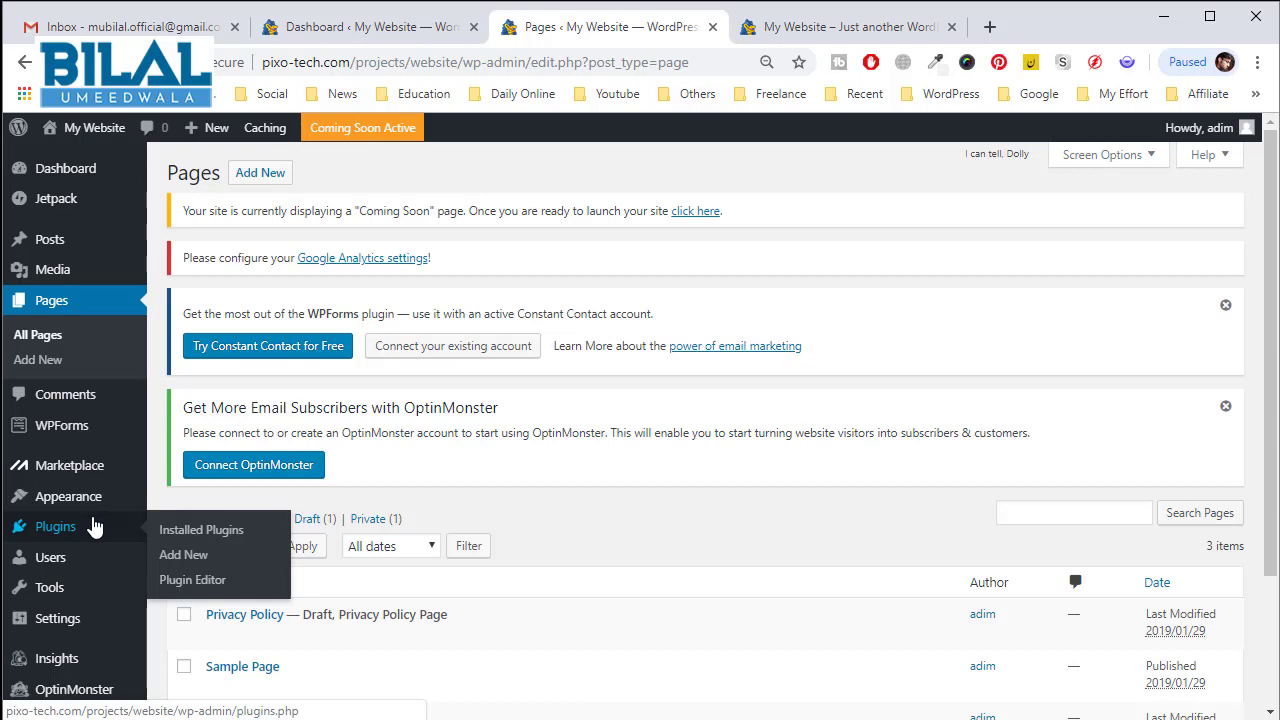
{"action": "mouse_move", "coordinate": [85, 470]}
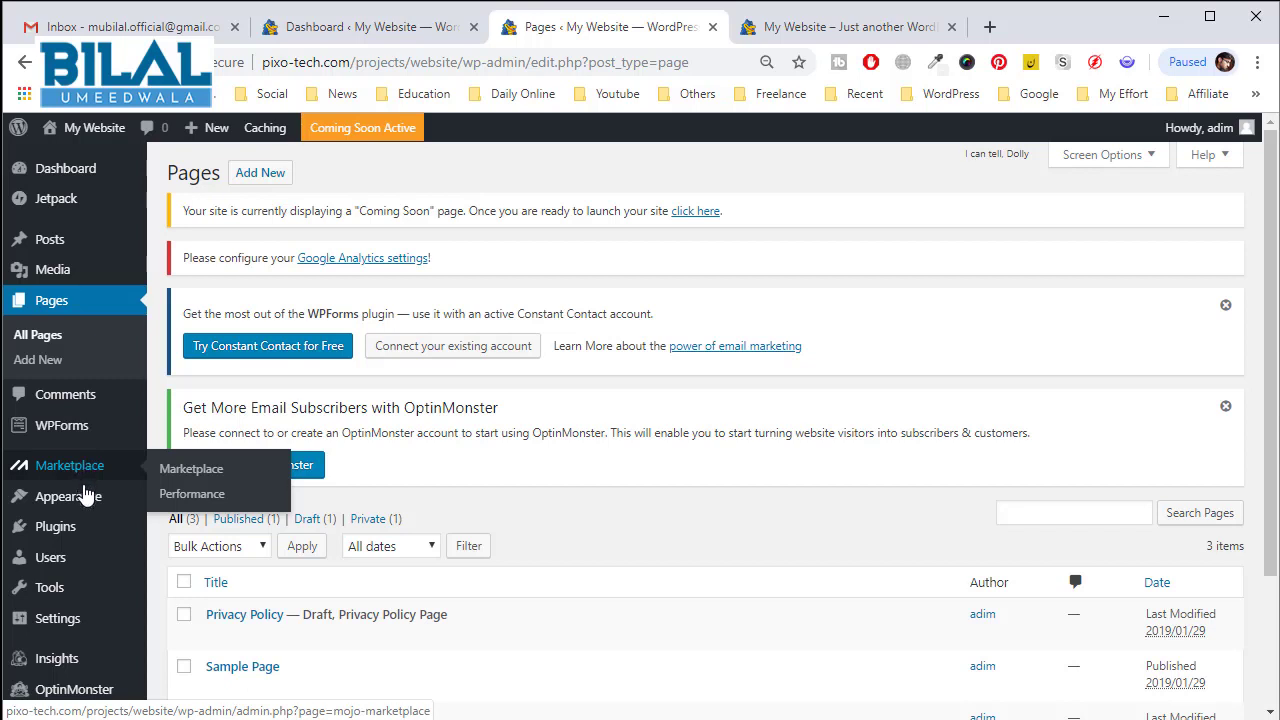
View the installed themes, then examine the available widgets and the Footer widget area
{"action": "mouse_move", "coordinate": [86, 494]}
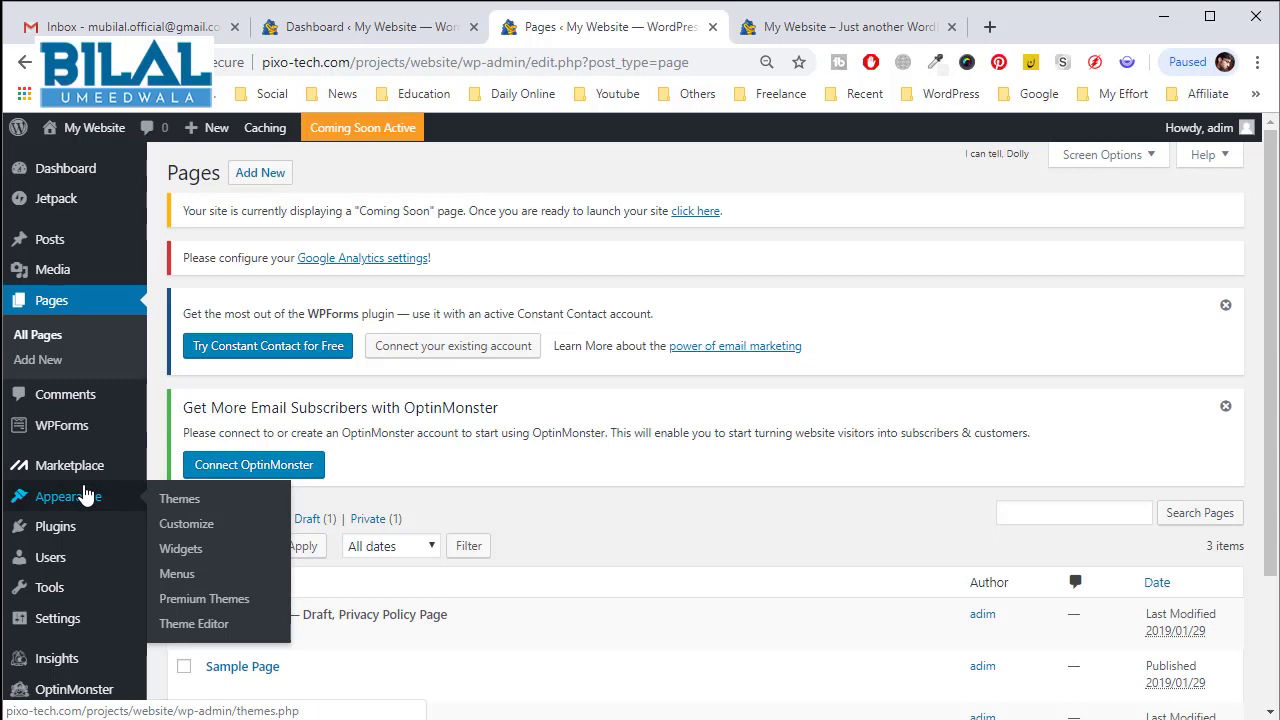
{"action": "left_click", "coordinate": [86, 492]}
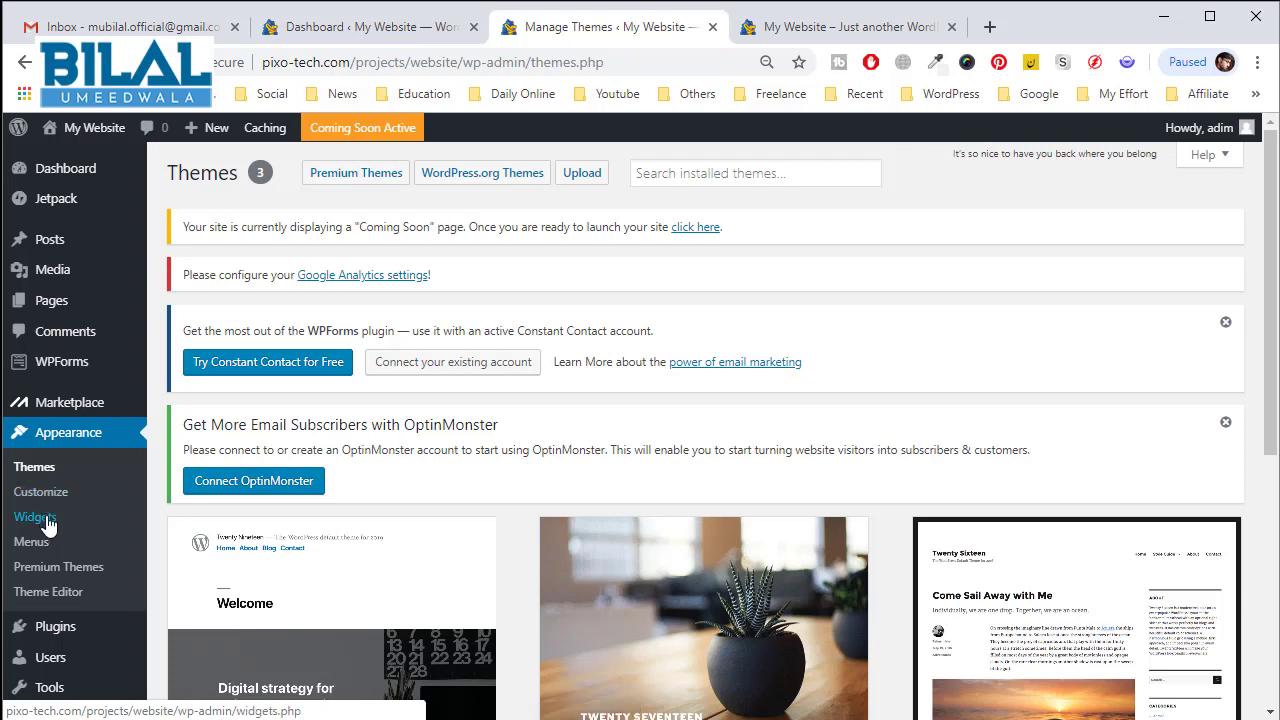
{"action": "left_click", "coordinate": [48, 523]}
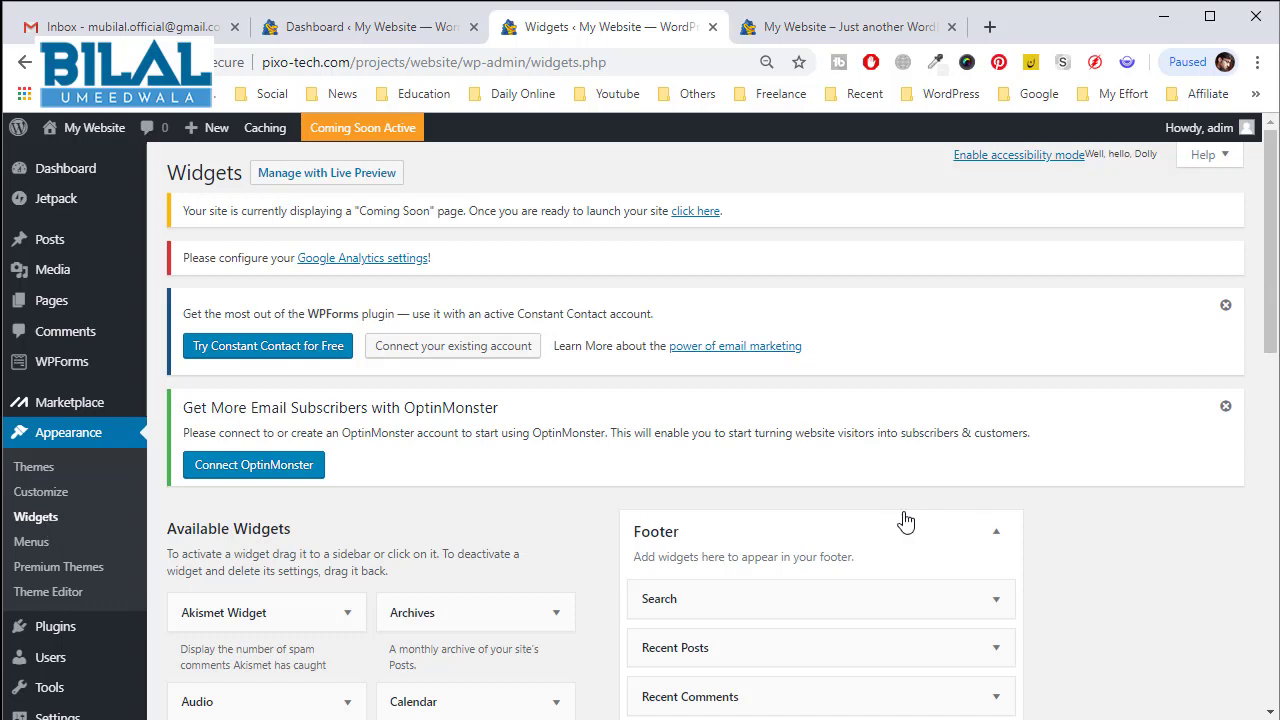
{"action": "scroll", "coordinate": [903, 520], "scroll_direction": "down", "scroll_amount": 1}
{"action": "scroll", "coordinate": [645, 520], "scroll_direction": "down", "scroll_amount": 2}
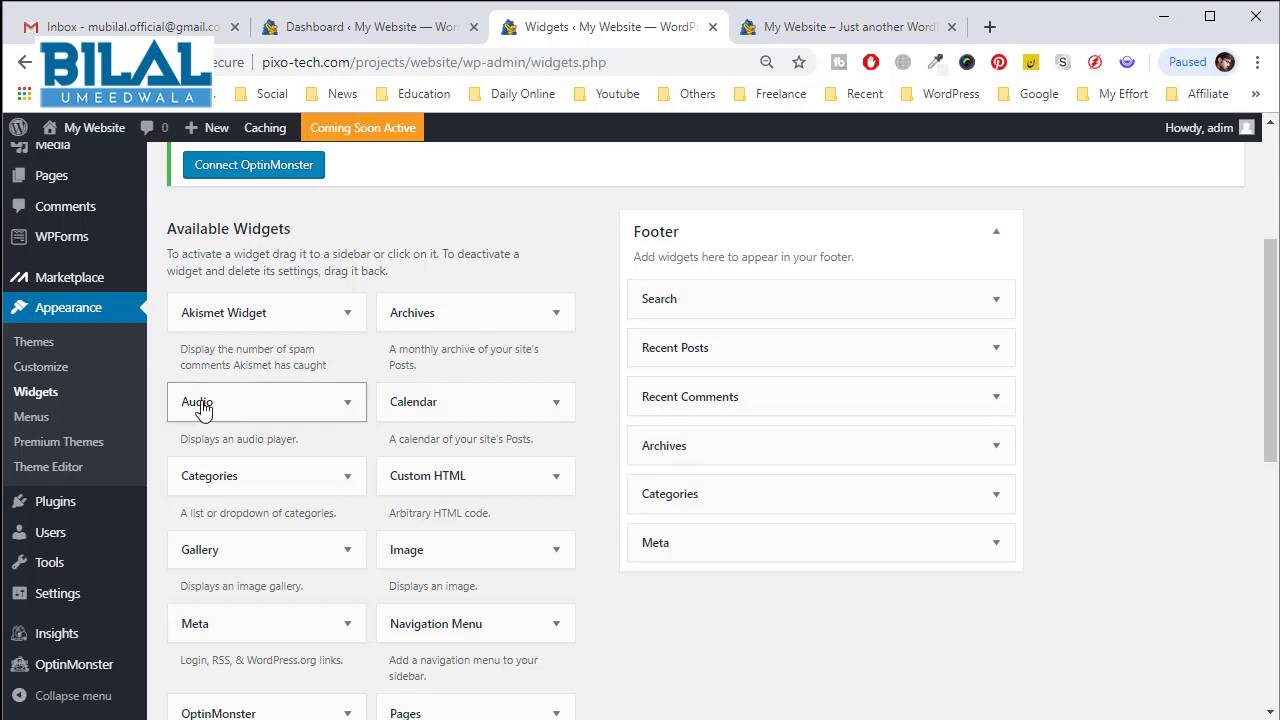
Examine the menu creation page under Appearance and compare it with the live site's home page
{"action": "left_click", "coordinate": [31, 417]}
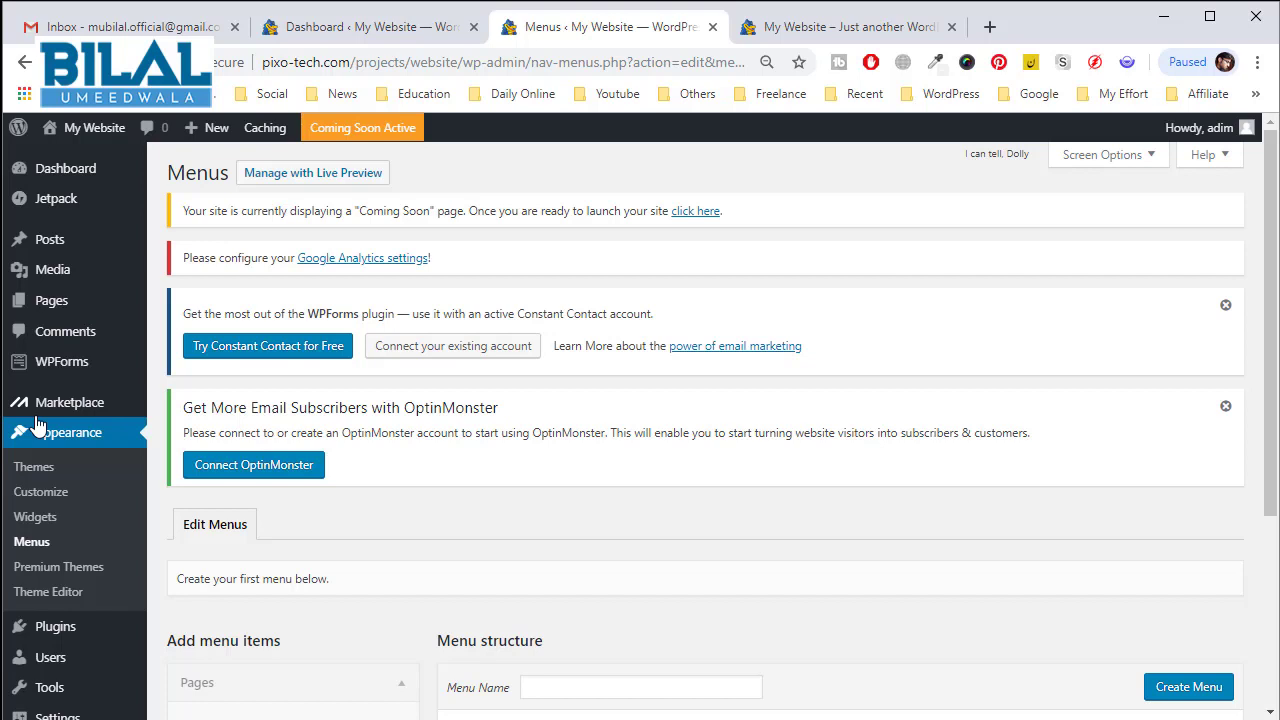
{"action": "scroll", "coordinate": [426, 431], "scroll_direction": "down", "scroll_amount": 2}
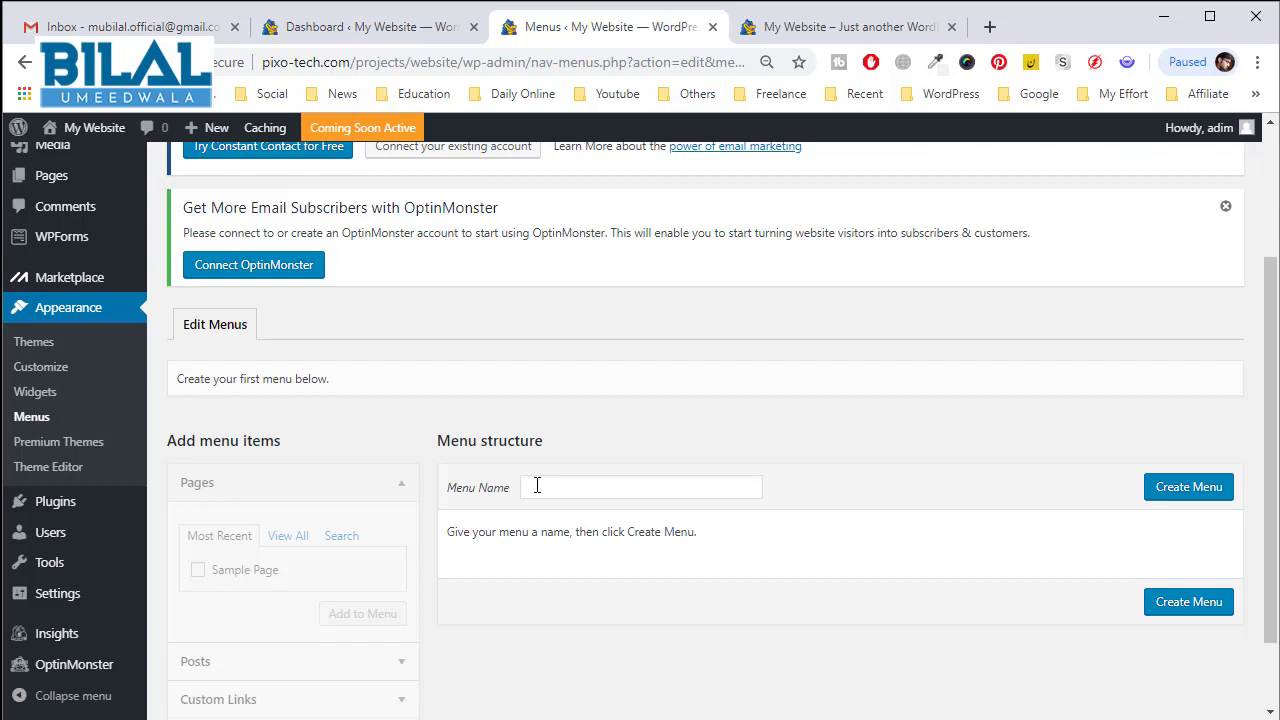
{"action": "scroll", "coordinate": [537, 485], "scroll_direction": "down", "scroll_amount": 1}
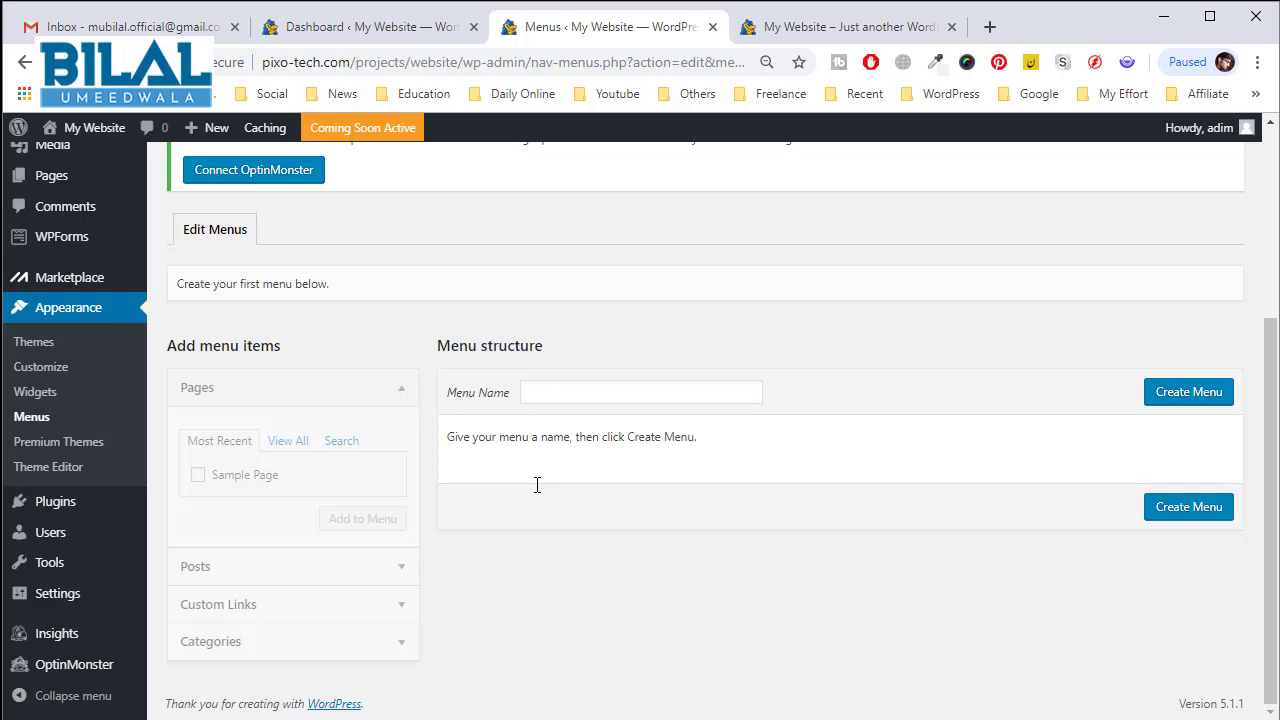
{"action": "left_click", "coordinate": [812, 36]}
{"action": "scroll", "coordinate": [676, 365], "scroll_direction": "up", "scroll_amount": 2}
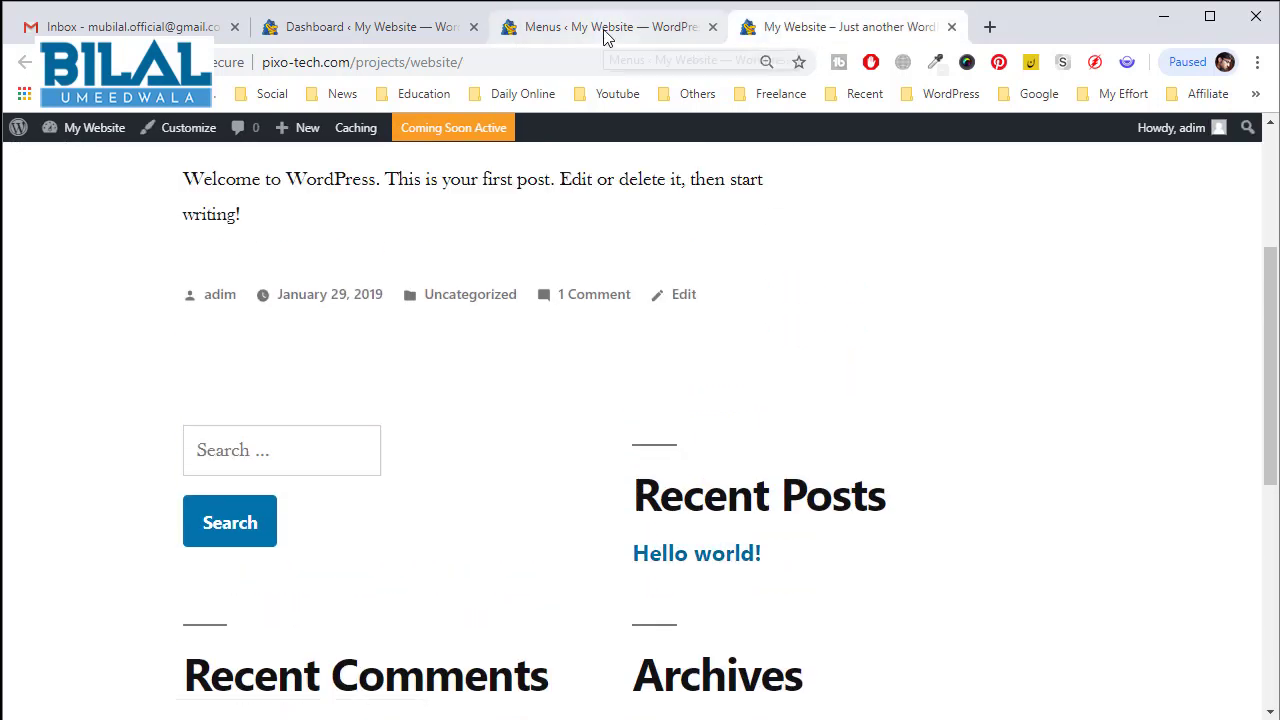
{"action": "left_click", "coordinate": [604, 34]}
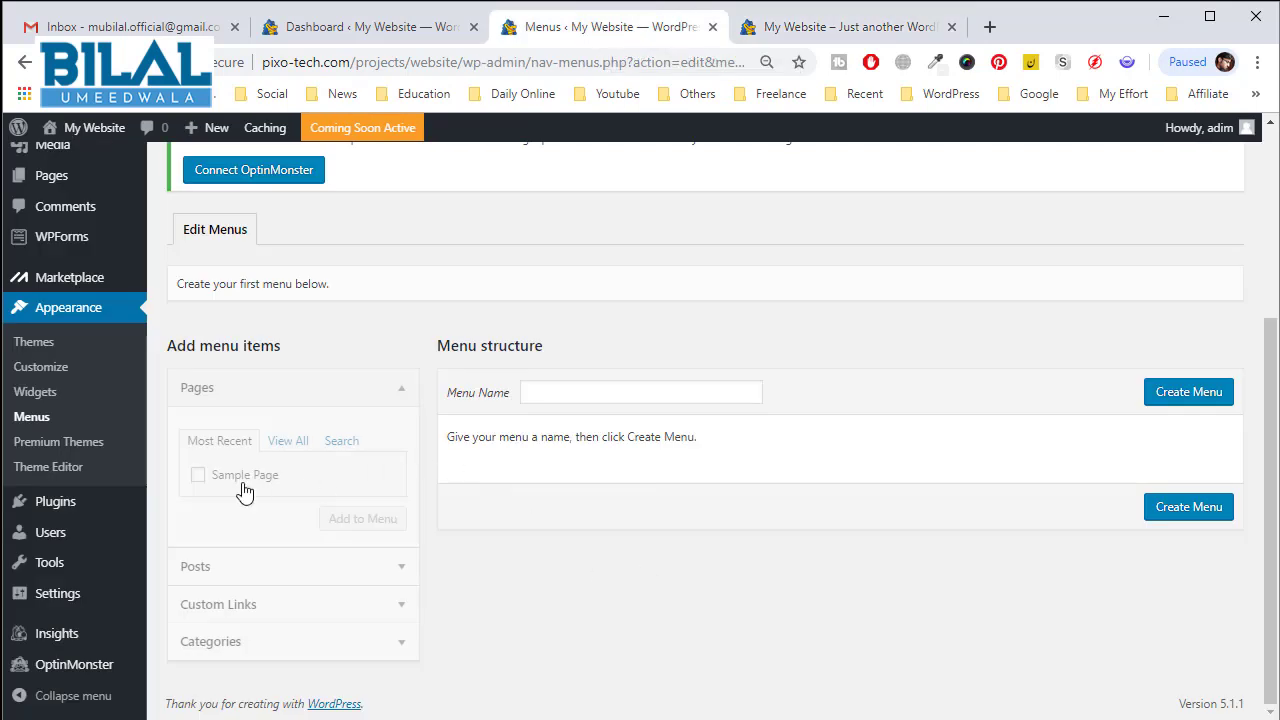
View the Installed Plugins page and the list of all site users
{"action": "left_click", "coordinate": [62, 501]}
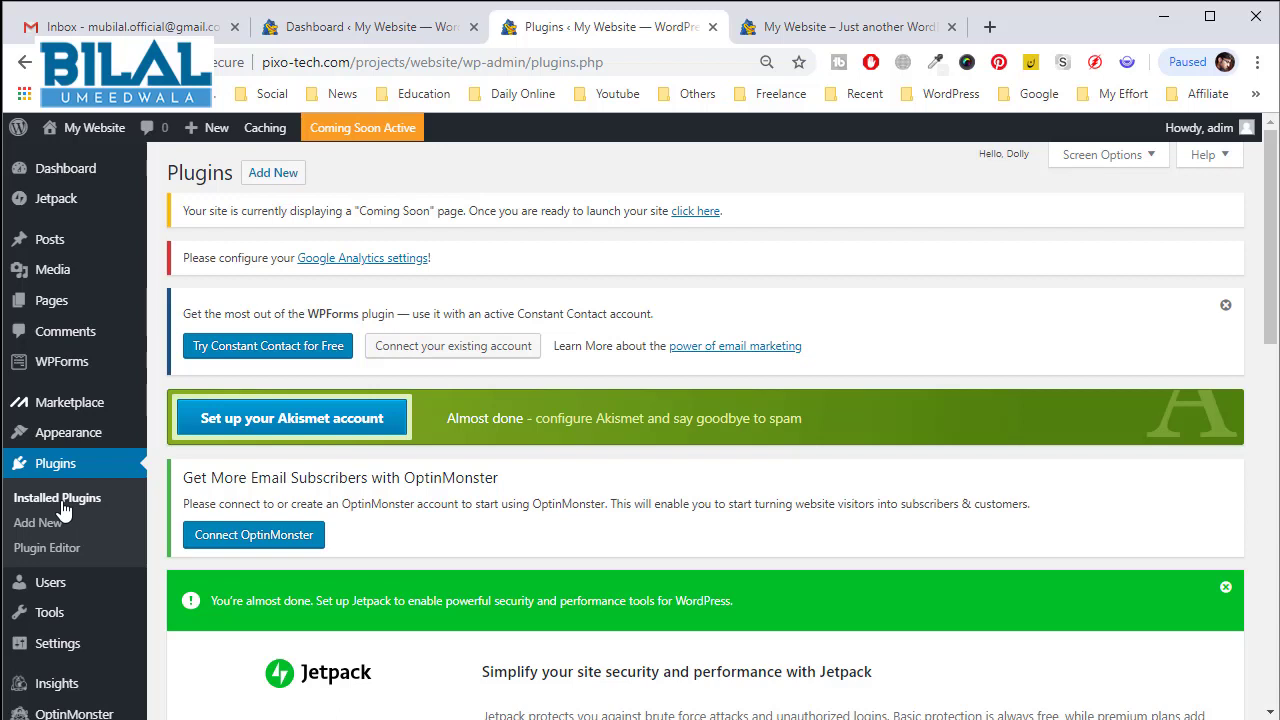
{"action": "left_click", "coordinate": [68, 578]}
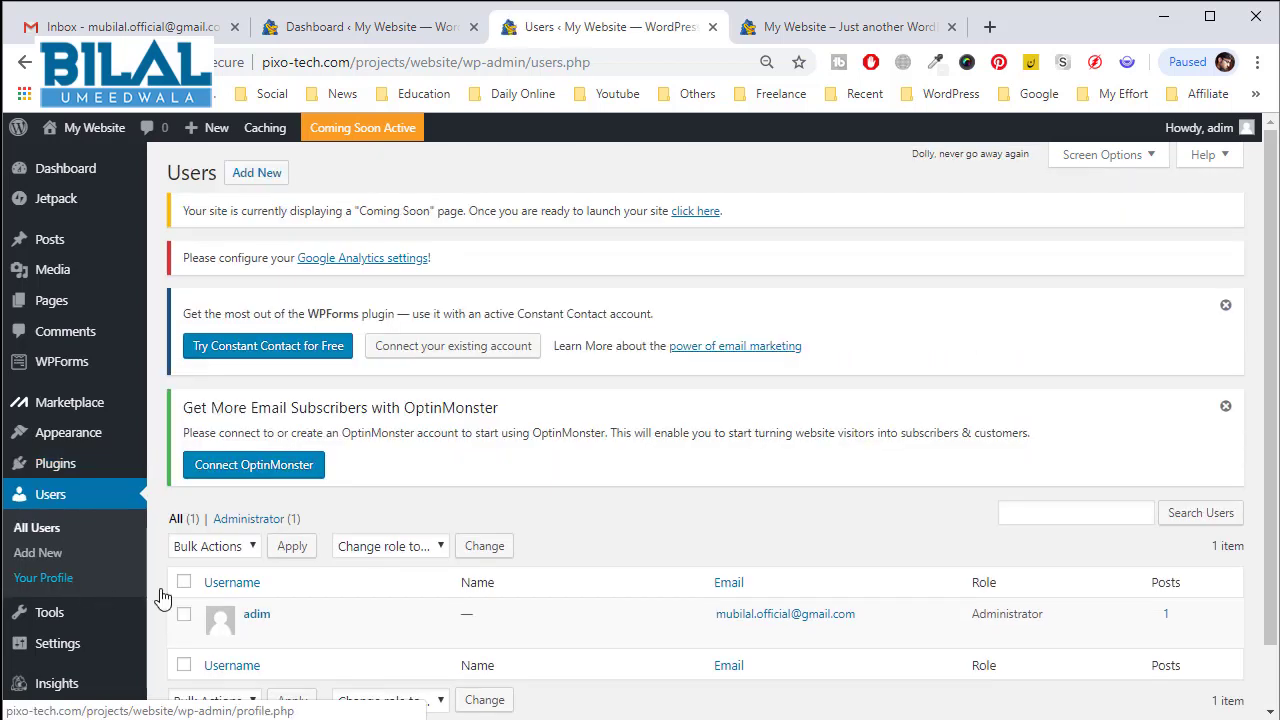
{"action": "scroll", "coordinate": [491, 530], "scroll_direction": "down", "scroll_amount": 1}
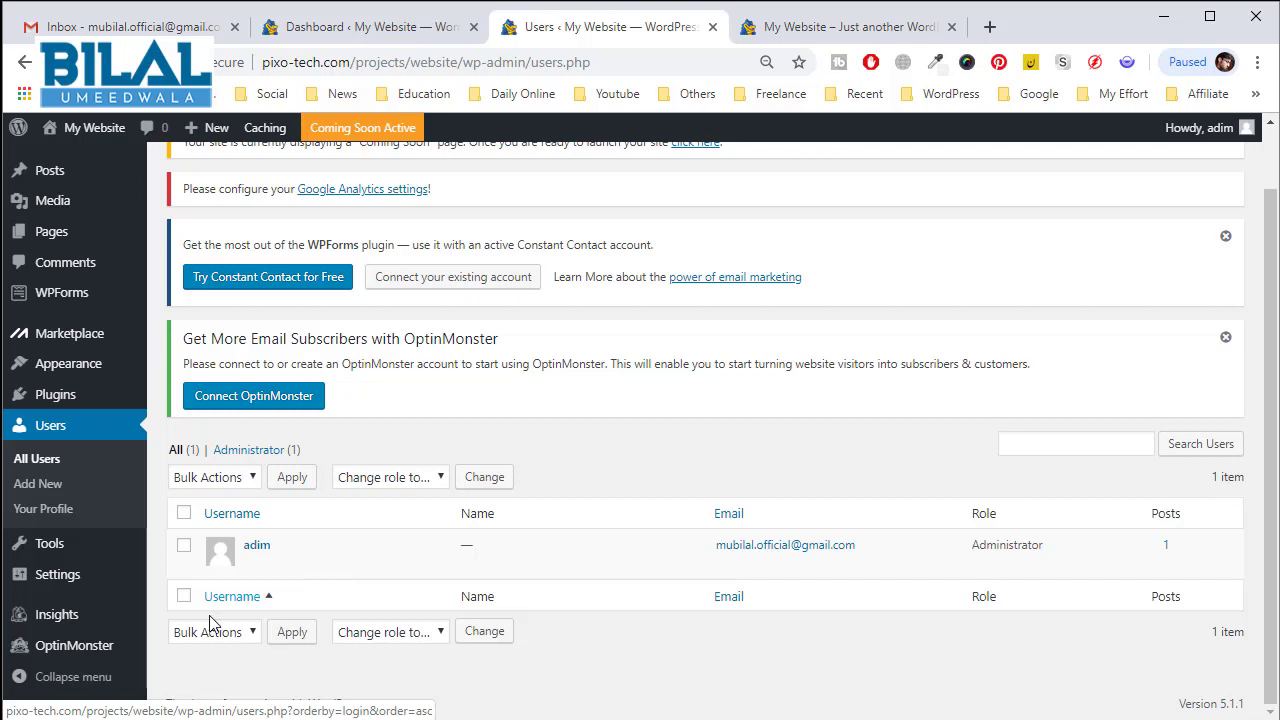
{"action": "mouse_move", "coordinate": [90, 552]}
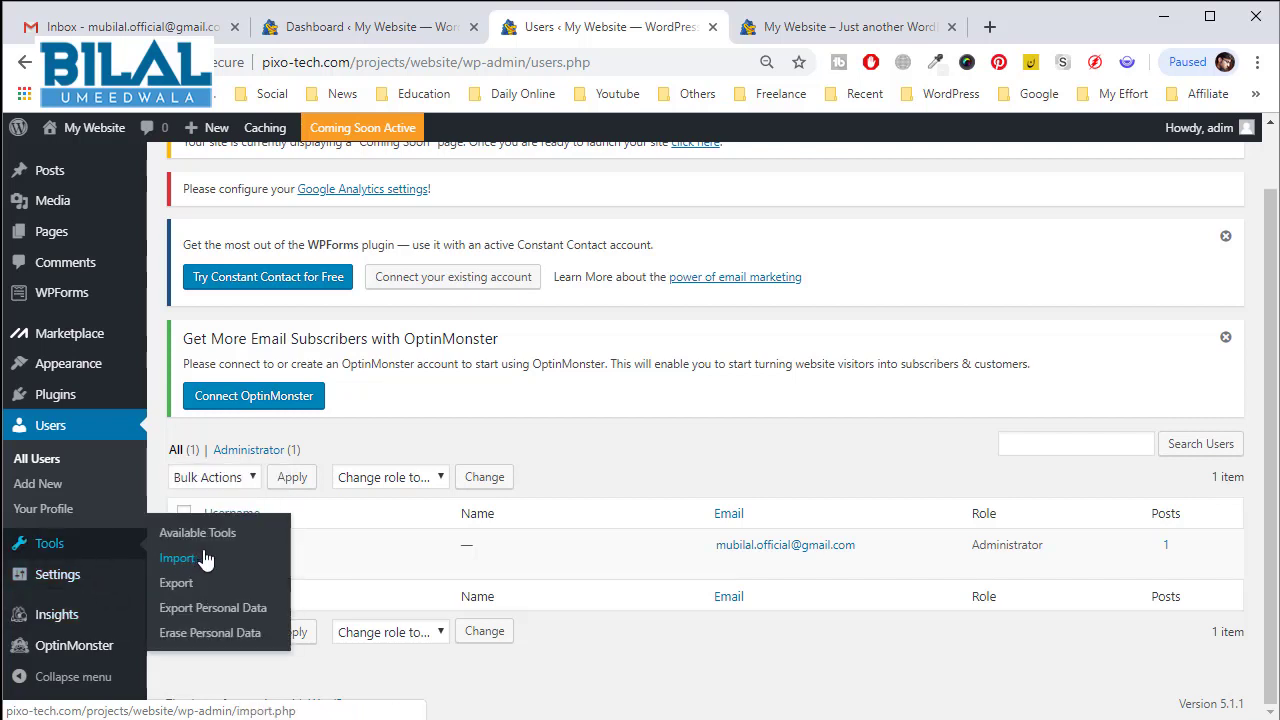
Open the General Settings page and review the site title, tagline, address and membership options
{"action": "left_click", "coordinate": [118, 582]}
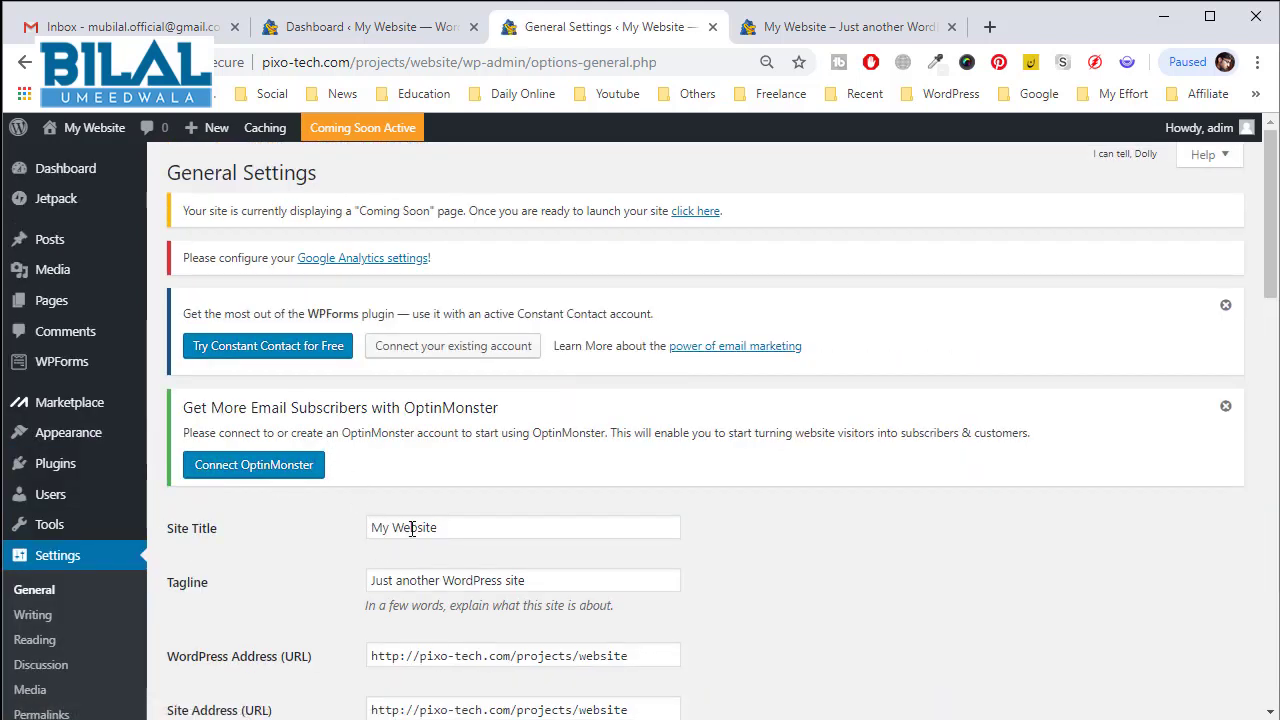
{"action": "scroll", "coordinate": [386, 517], "scroll_direction": "down", "scroll_amount": 2}
{"action": "scroll", "coordinate": [388, 517], "scroll_direction": "down", "scroll_amount": 1}
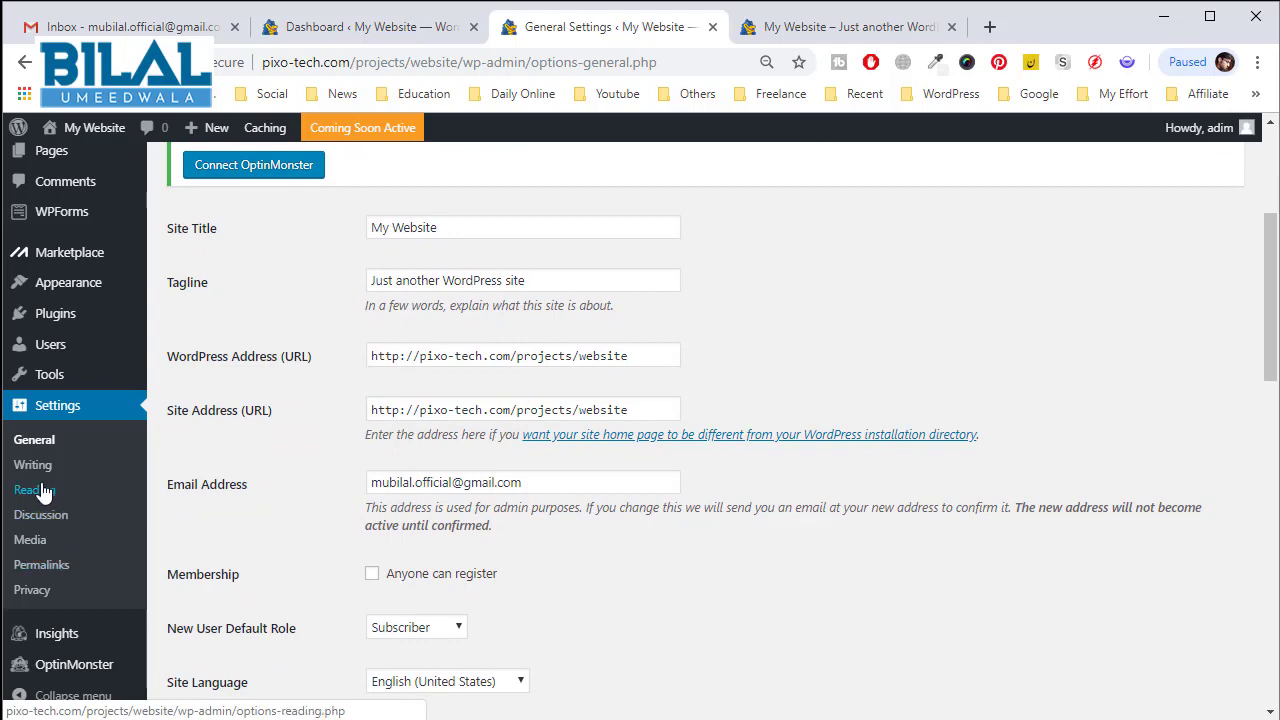
{"action": "scroll", "coordinate": [91, 622], "scroll_direction": "down", "scroll_amount": 2}
{"action": "scroll", "coordinate": [100, 600], "scroll_direction": "up", "scroll_amount": 4}
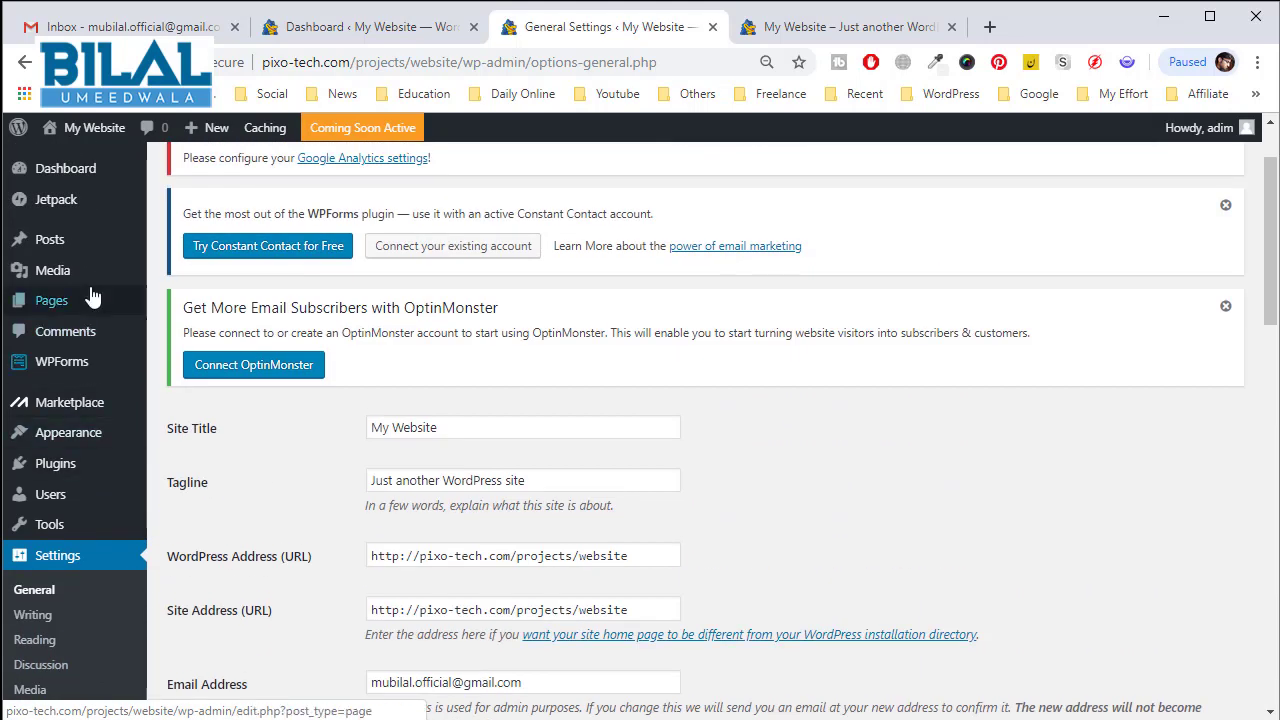
{"action": "mouse_move", "coordinate": [60, 466]}
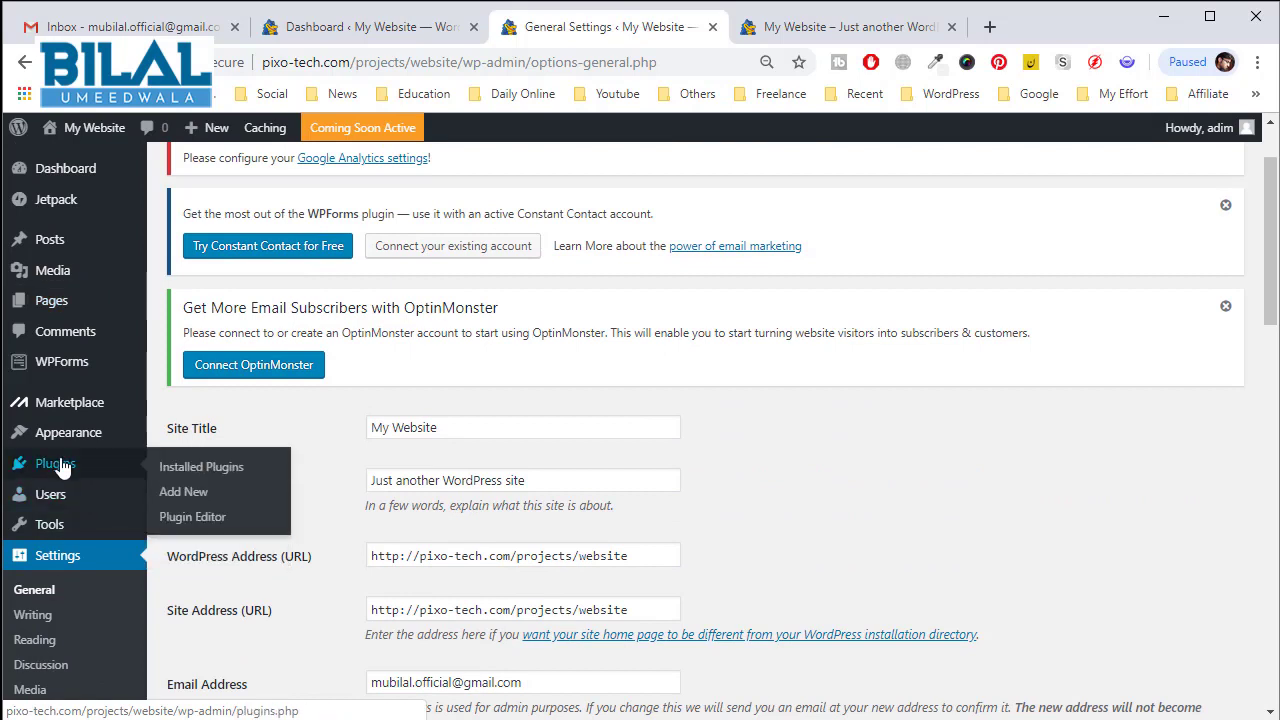